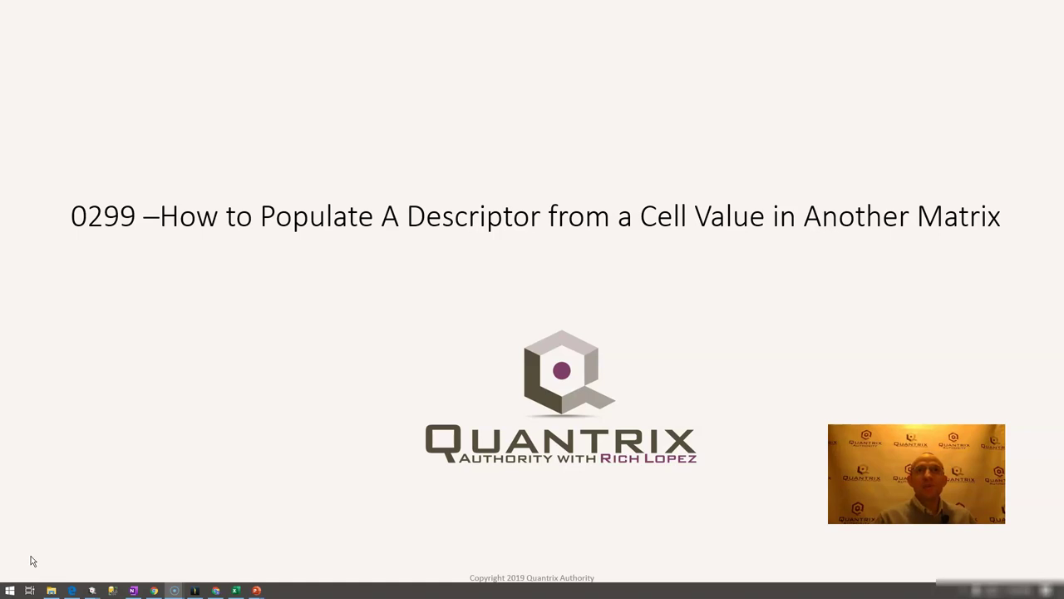
# Switch from the title slide to the Quantrix model showing Matrix1, Matrix2 and Matrix3.
pyautogui.hotkey('alt', 'Tab')
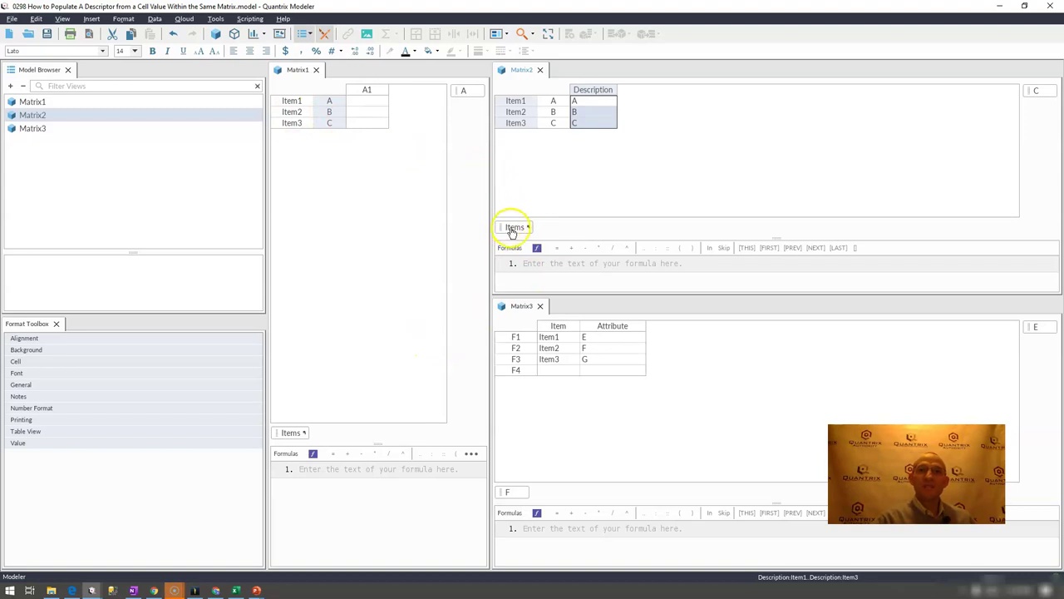
pyautogui.moveTo(516, 231)
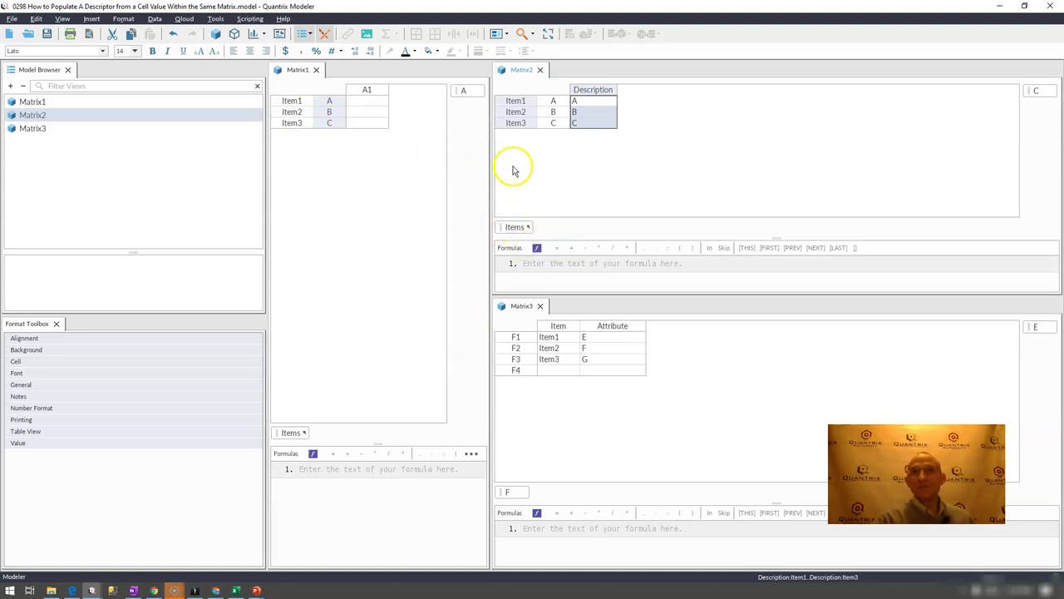
pyautogui.click(593, 330)
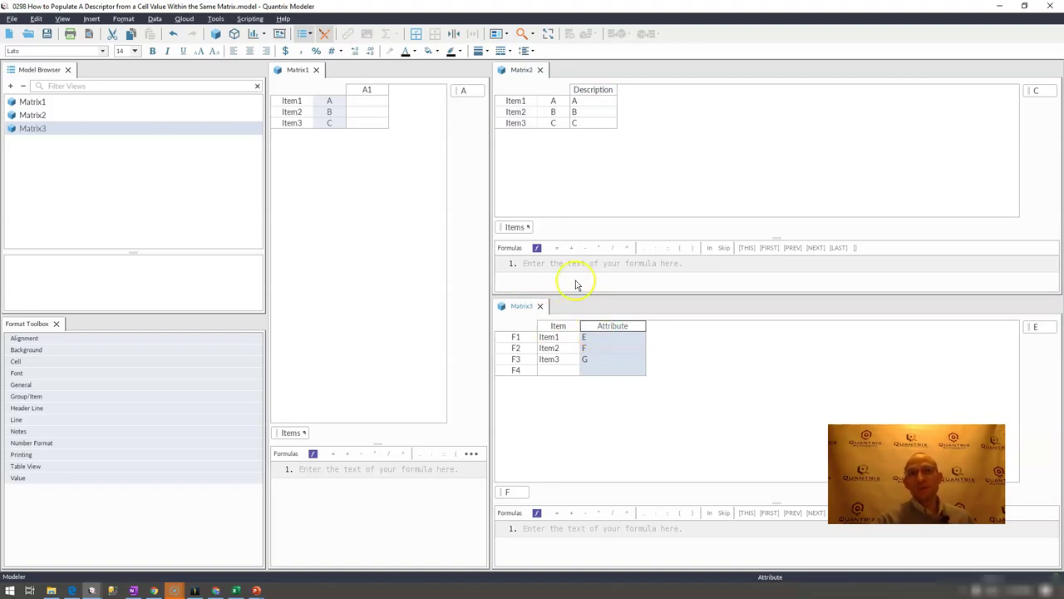
# Add an Attribute1 descriptor to Matrix2's Items, with the expression option for populating values checked.
pyautogui.click(518, 228)
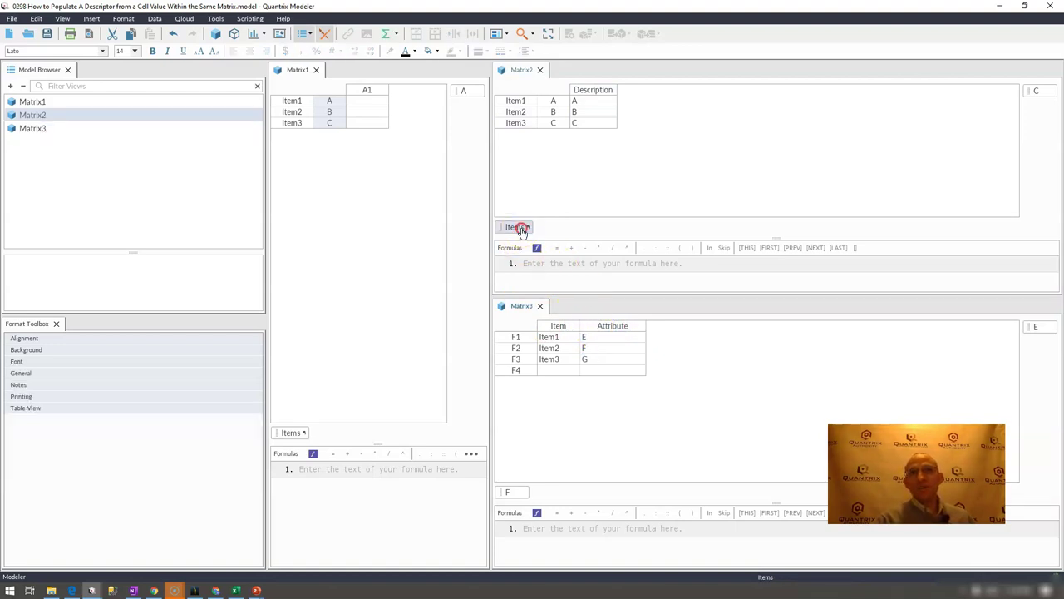
pyautogui.rightClick(520, 231)
pyautogui.moveTo(570, 355)
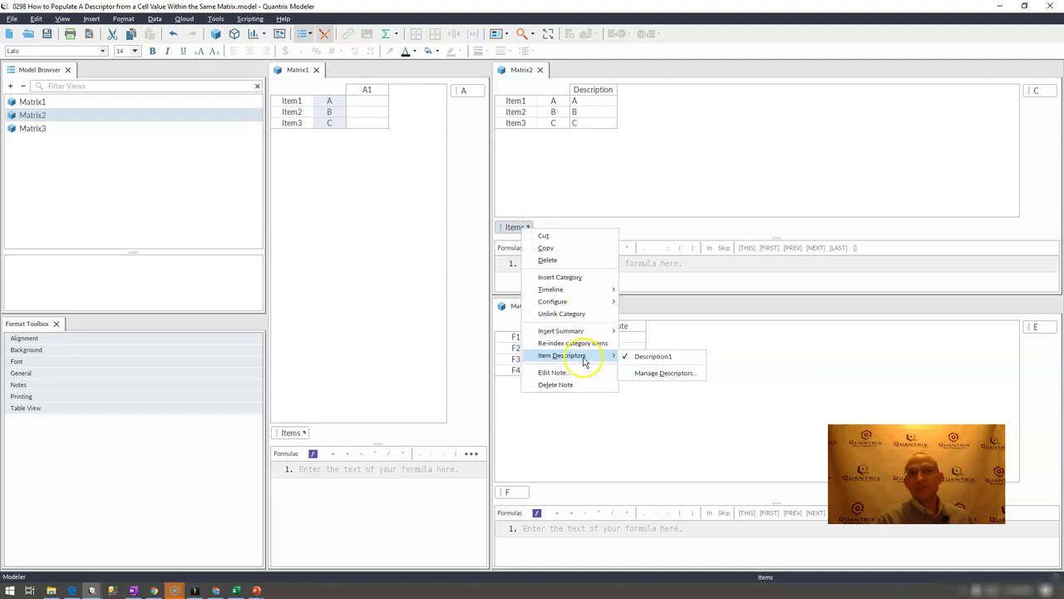
pyautogui.click(645, 373)
pyautogui.click(521, 317)
pyautogui.moveTo(506, 209); pyautogui.dragTo(261, 202)
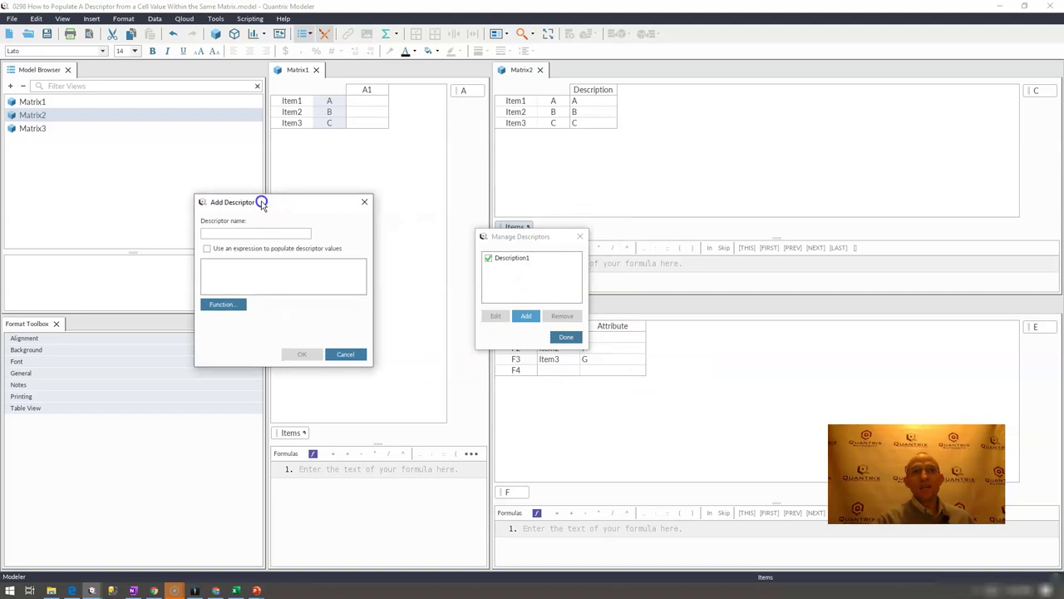
pyautogui.click(223, 230)
pyautogui.write('Attribute')
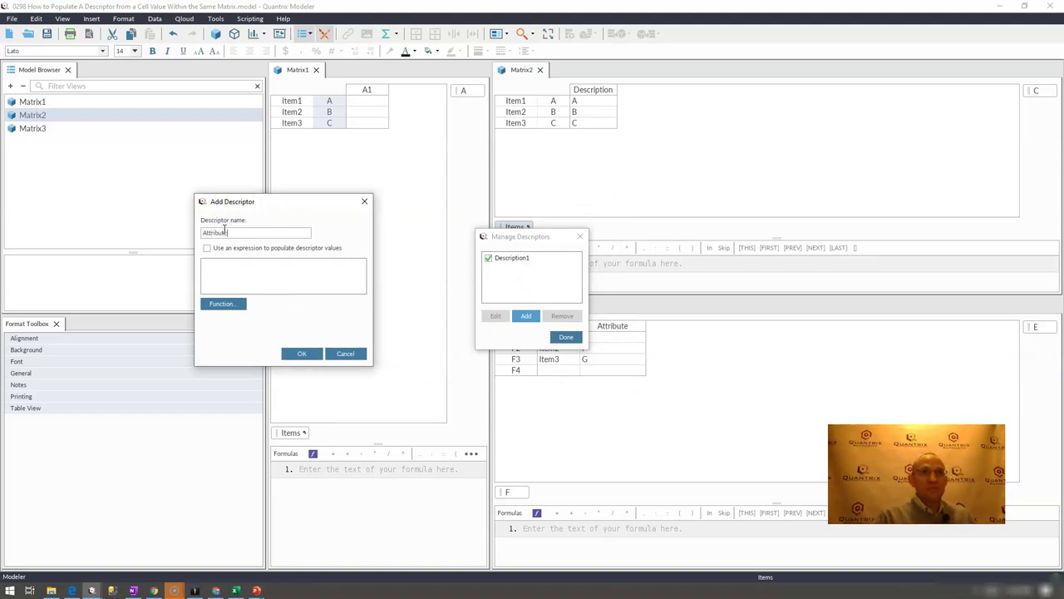
pyautogui.write('1')
pyautogui.click(207, 247)
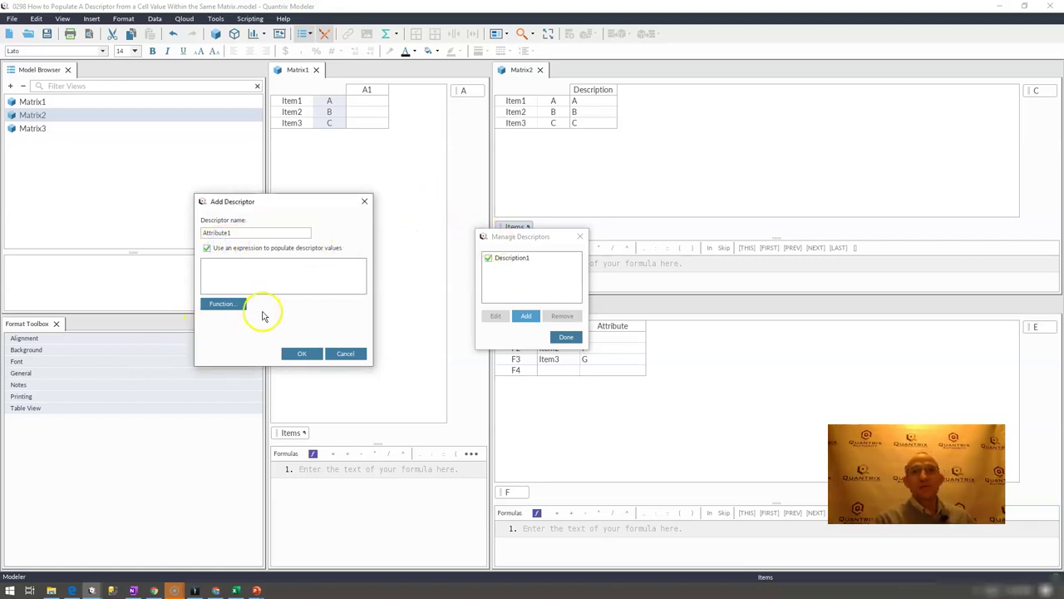
# Start the expression as select(Matrix3::Attribute using autocomplete.
pyautogui.click(278, 263)
pyautogui.write('s')
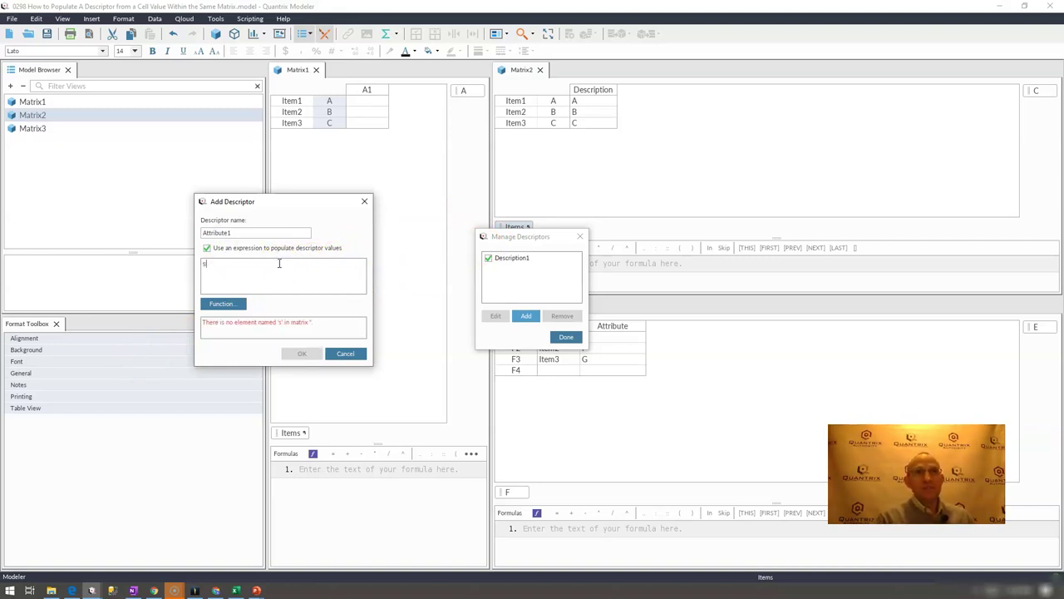
pyautogui.write('lel')
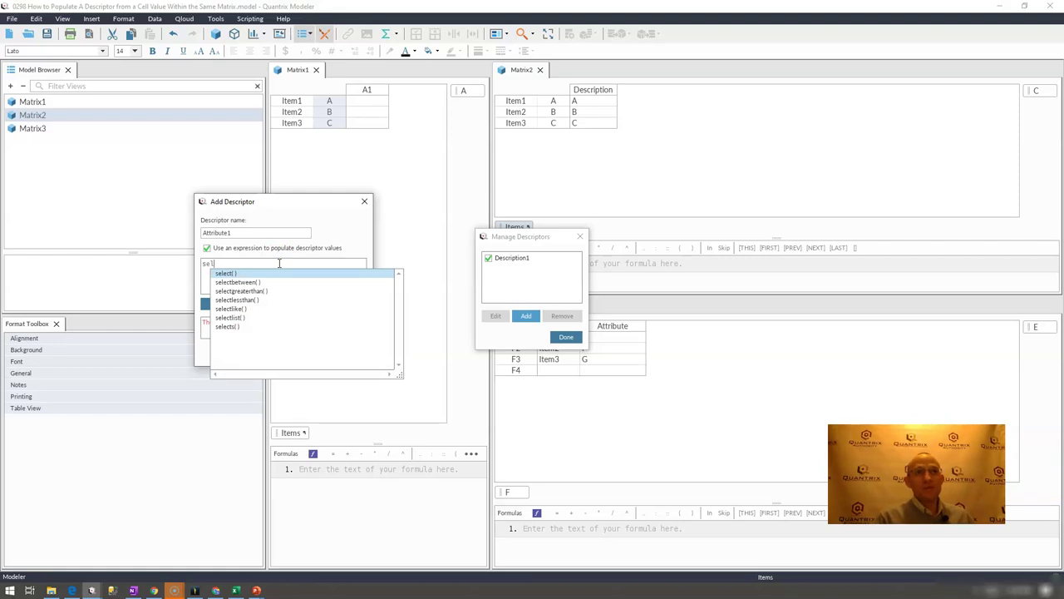
pyautogui.press('Return')
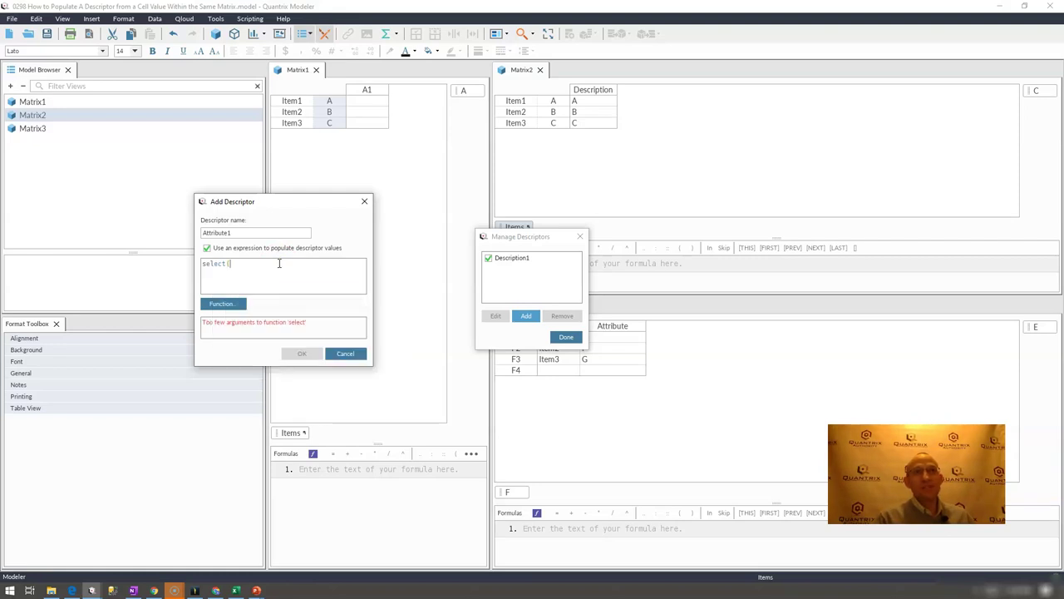
pyautogui.write('matrix')
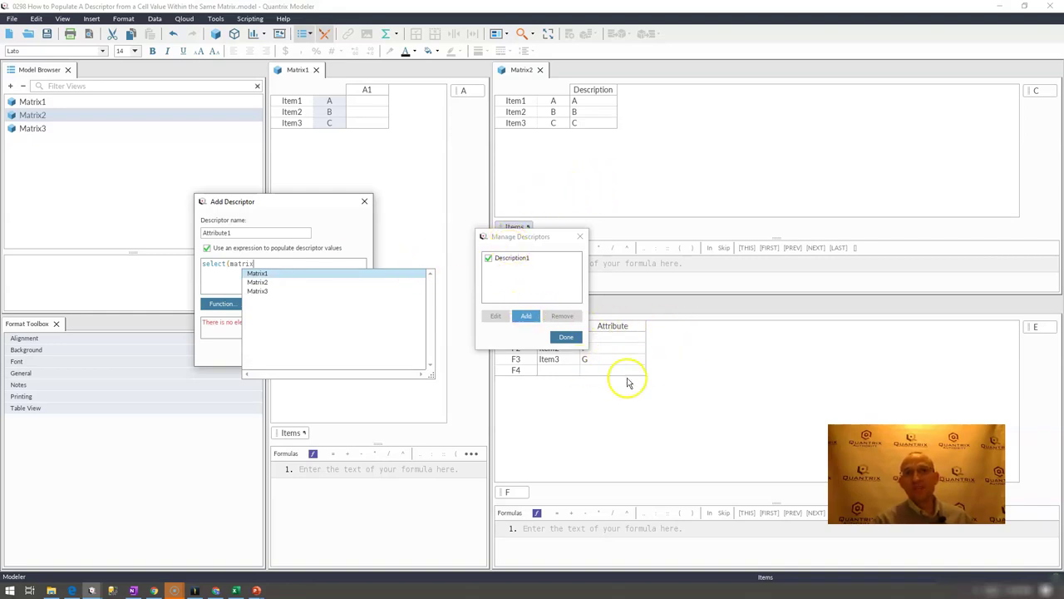
pyautogui.click(258, 291)
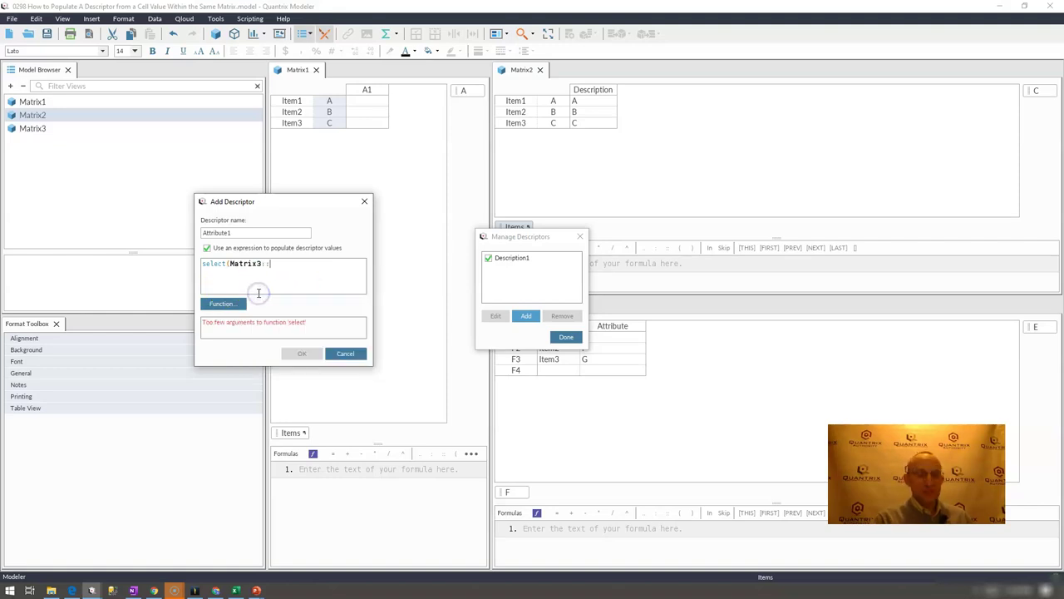
pyautogui.write('::att')
pyautogui.press('Return')
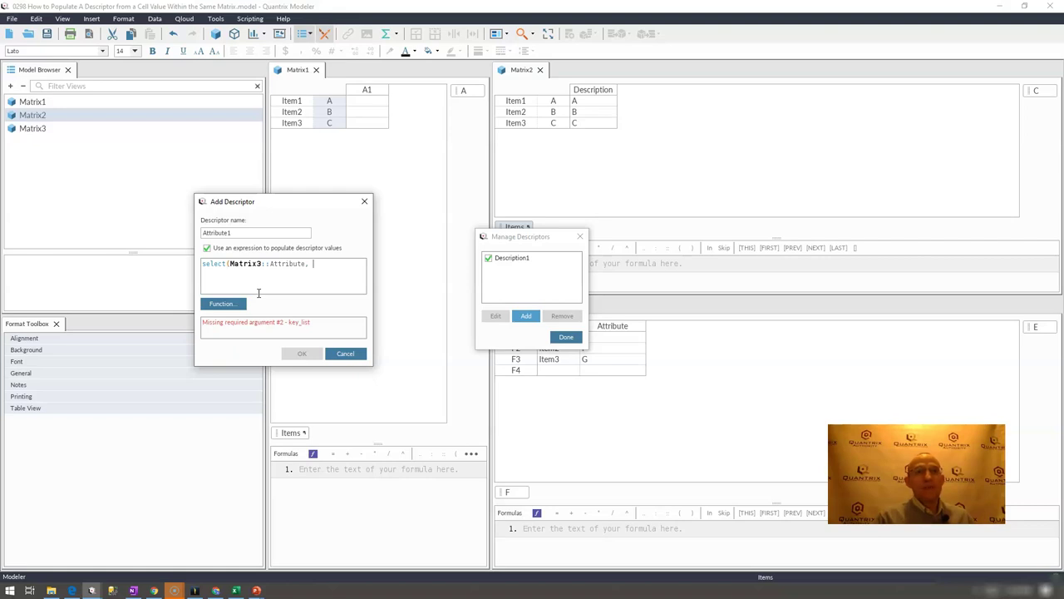
pyautogui.write(', matri')
pyautogui.press('Down')
pyautogui.press('Down')
pyautogui.press('Return')
pyautogui.write('::')
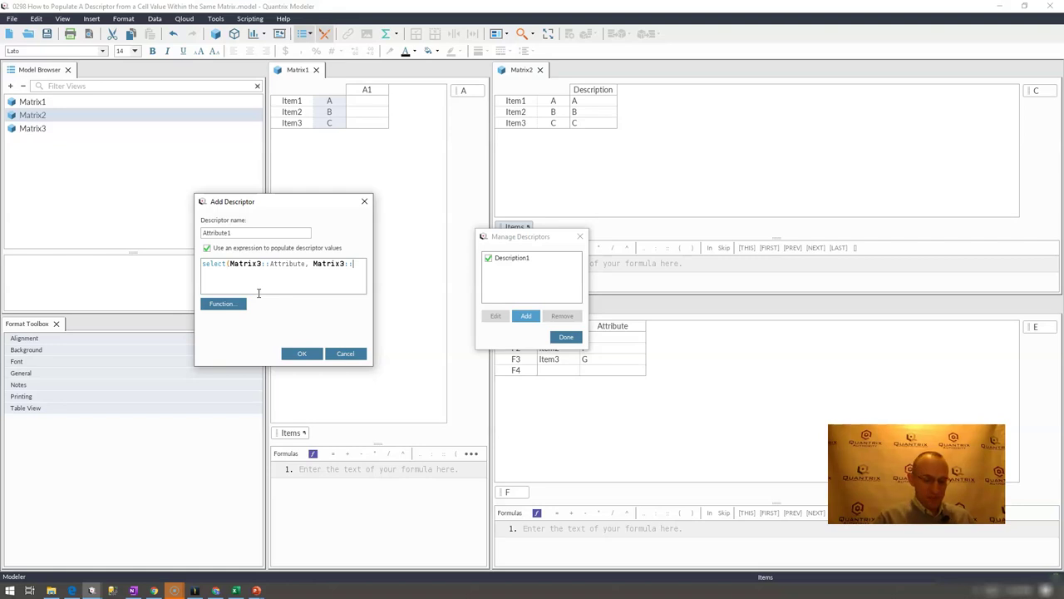
pyautogui.write('i')
pyautogui.press('Return')
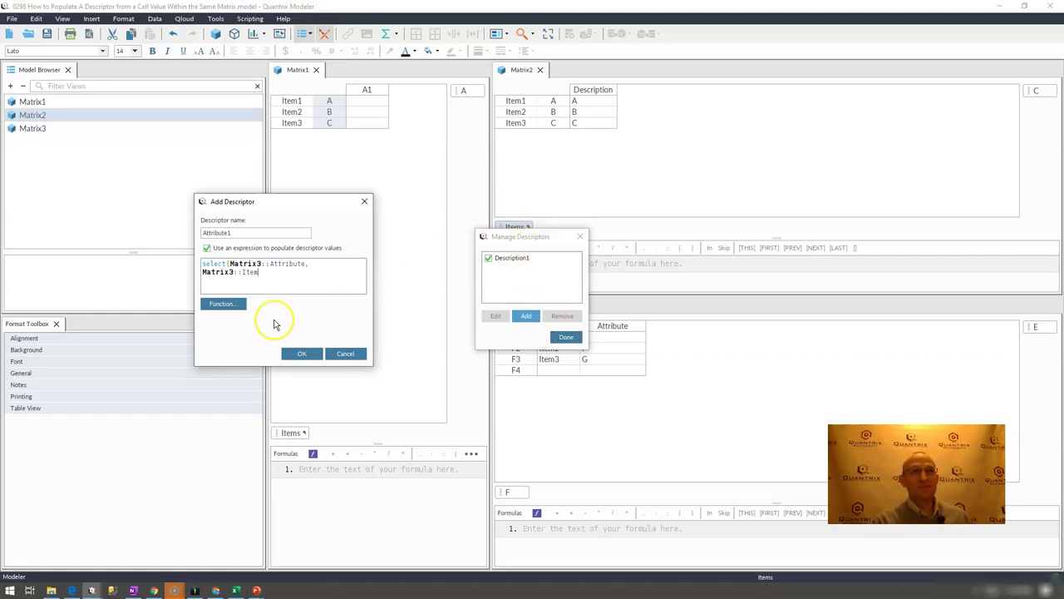
pyautogui.write(',')
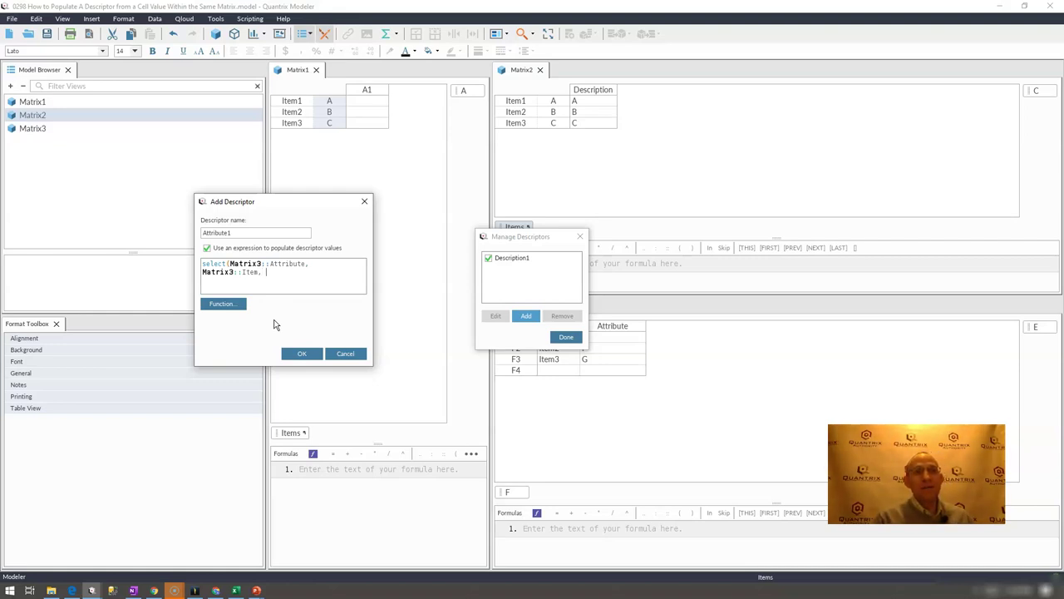
pyautogui.write(' @')
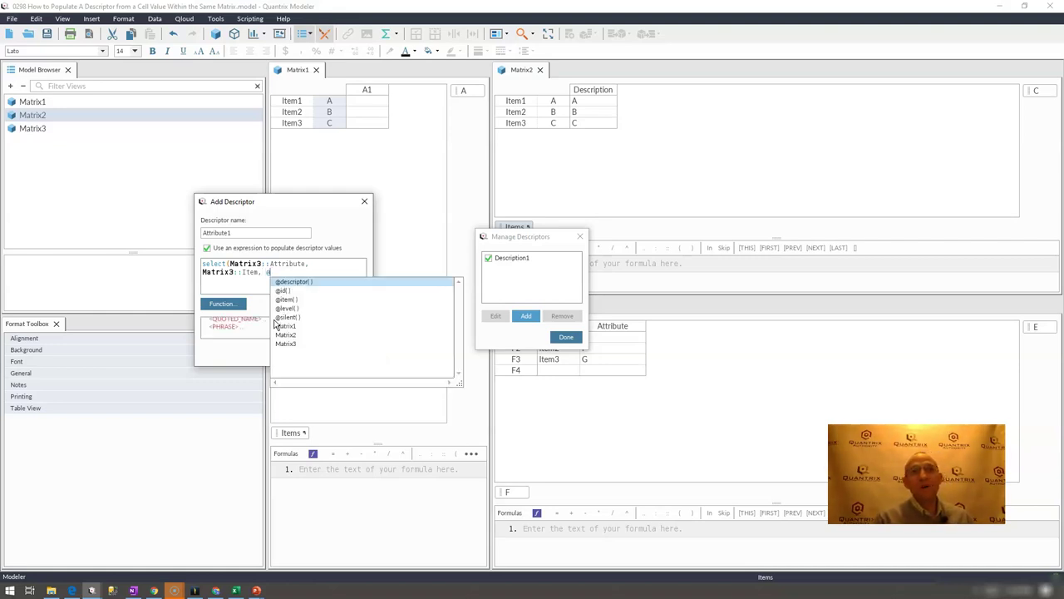
pyautogui.write('matri')
pyautogui.press('Down')
pyautogui.press('Return')
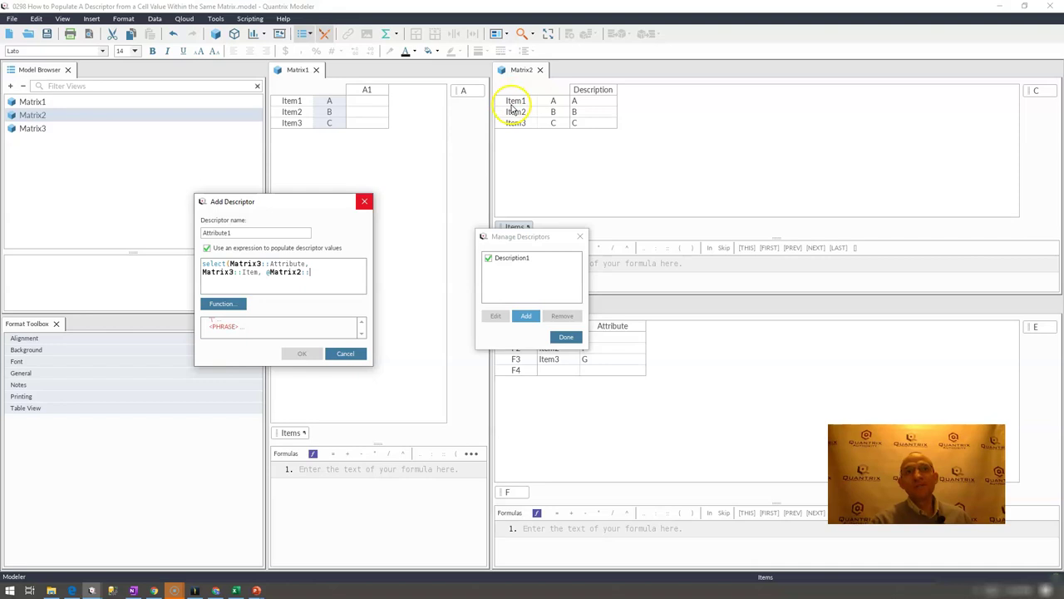
pyautogui.write('it')
pyautogui.press('Return')
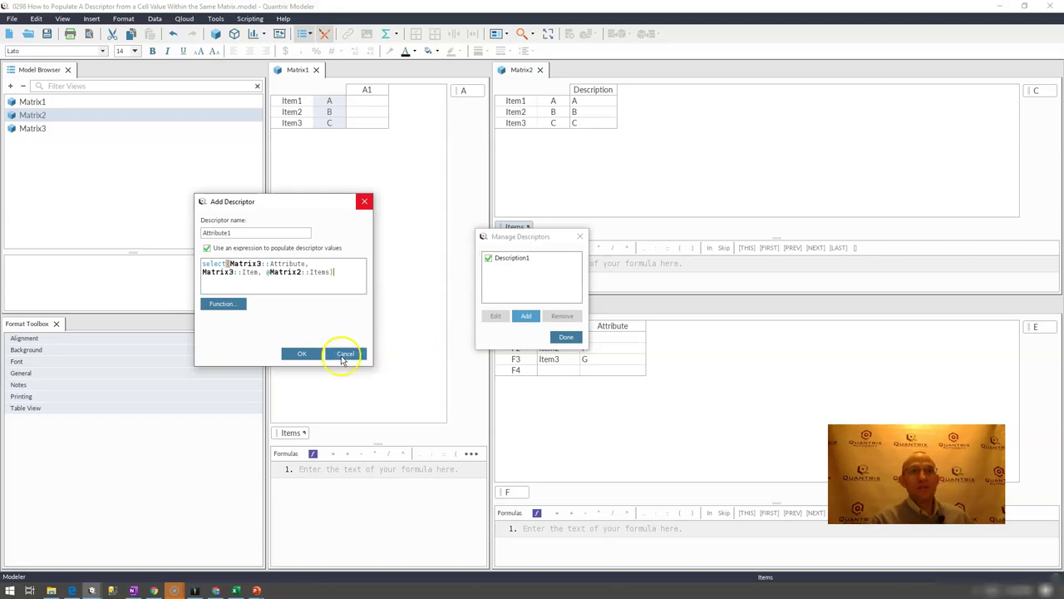
# Confirm Attribute1, close the descriptor manager, and compare Matrix3's Attribute values E, F, G with Matrix1's.
pyautogui.click(302, 353)
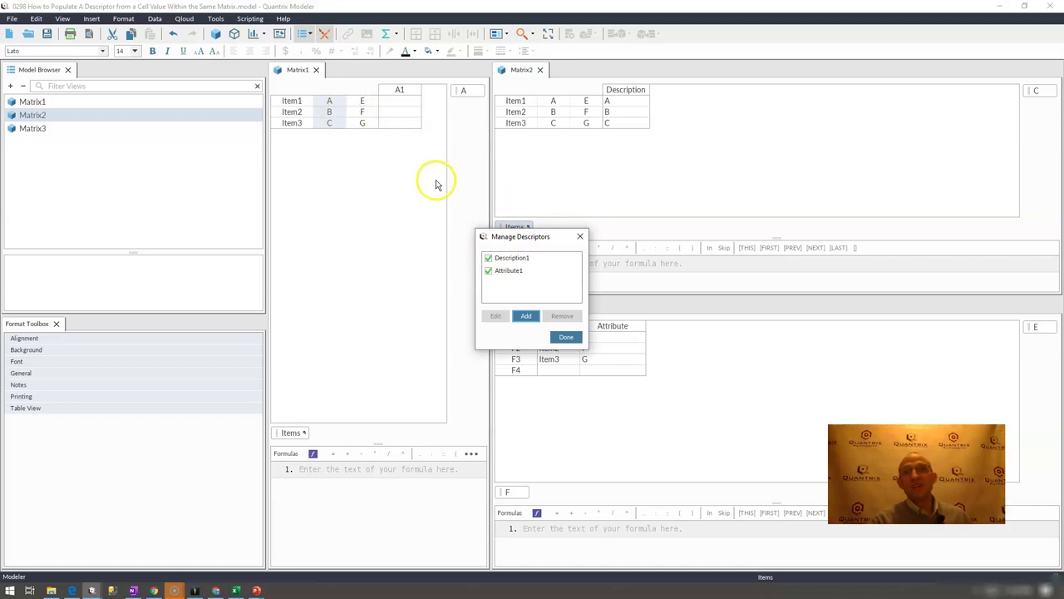
pyautogui.click(558, 336)
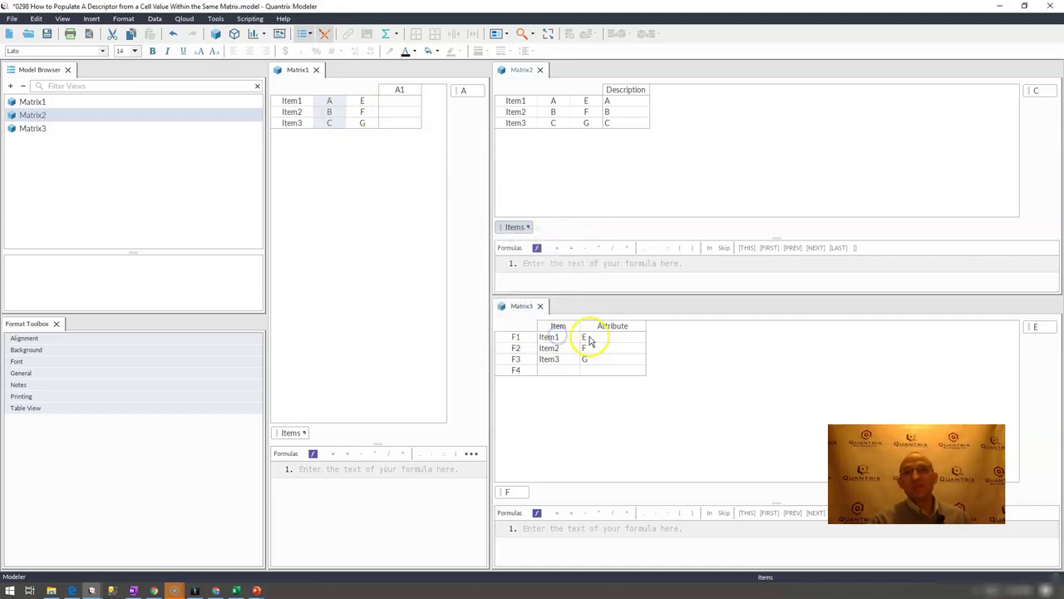
pyautogui.click(587, 337)
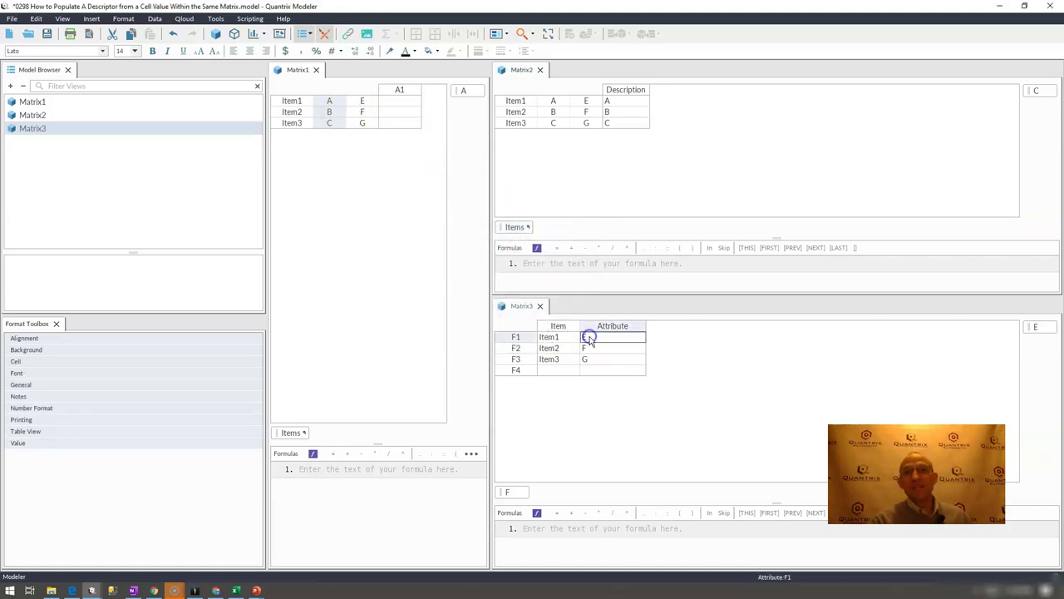
pyautogui.click(367, 113)
pyautogui.moveTo(366, 119)
pyautogui.mouseDown()
pyautogui.moveTo(538, 233)
pyautogui.moveTo(608, 379)
pyautogui.moveTo(577, 368)
pyautogui.moveTo(595, 363)
pyautogui.mouseUp()
# Open Attribute1 for editing from Matrix2's Items descriptor manager.
pyautogui.rightClick(510, 227)
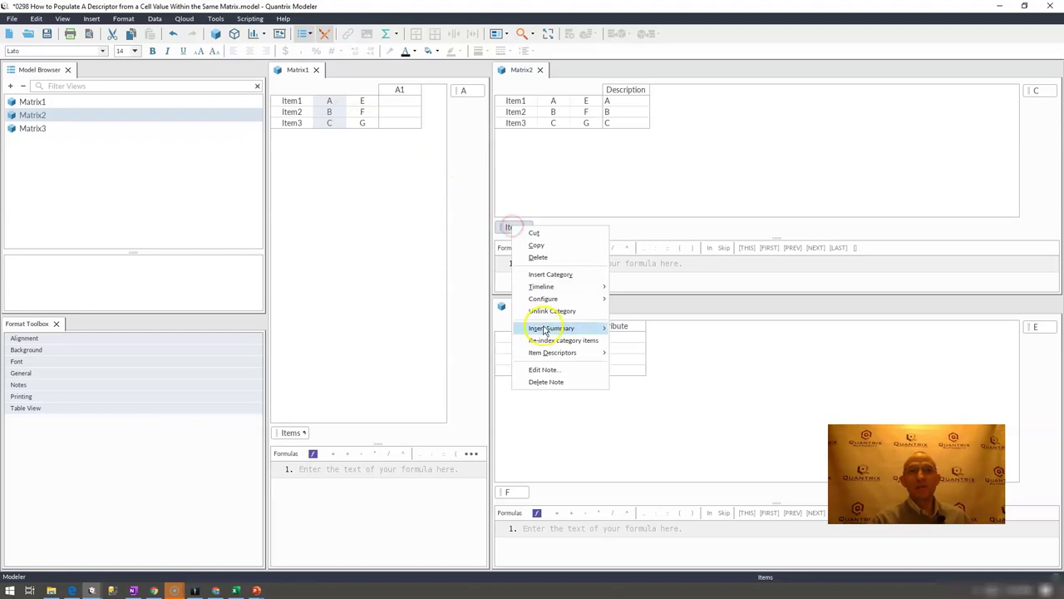
pyautogui.moveTo(557, 356)
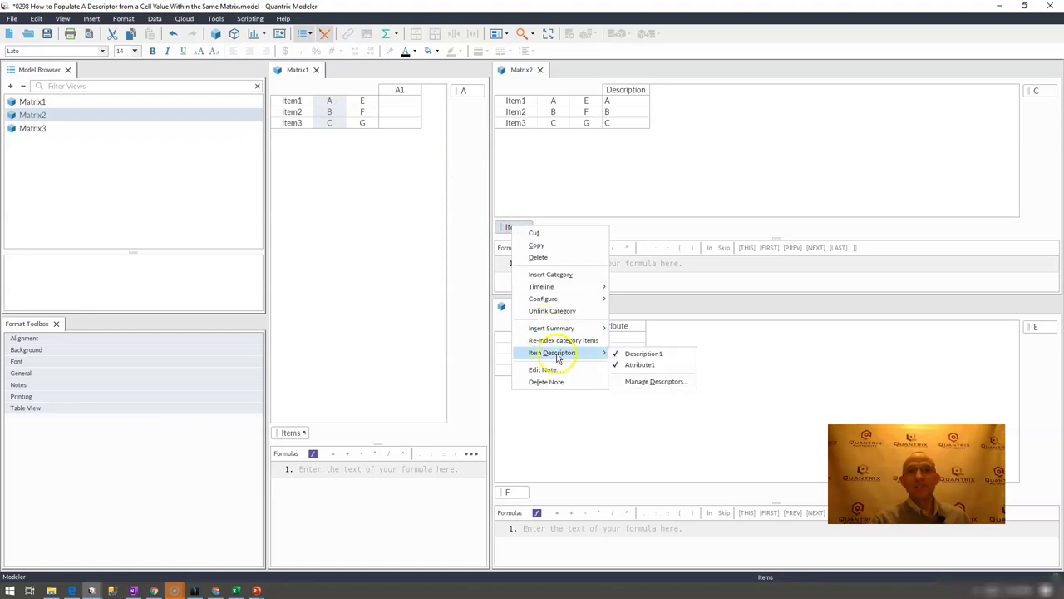
pyautogui.click(651, 382)
pyautogui.click(508, 271)
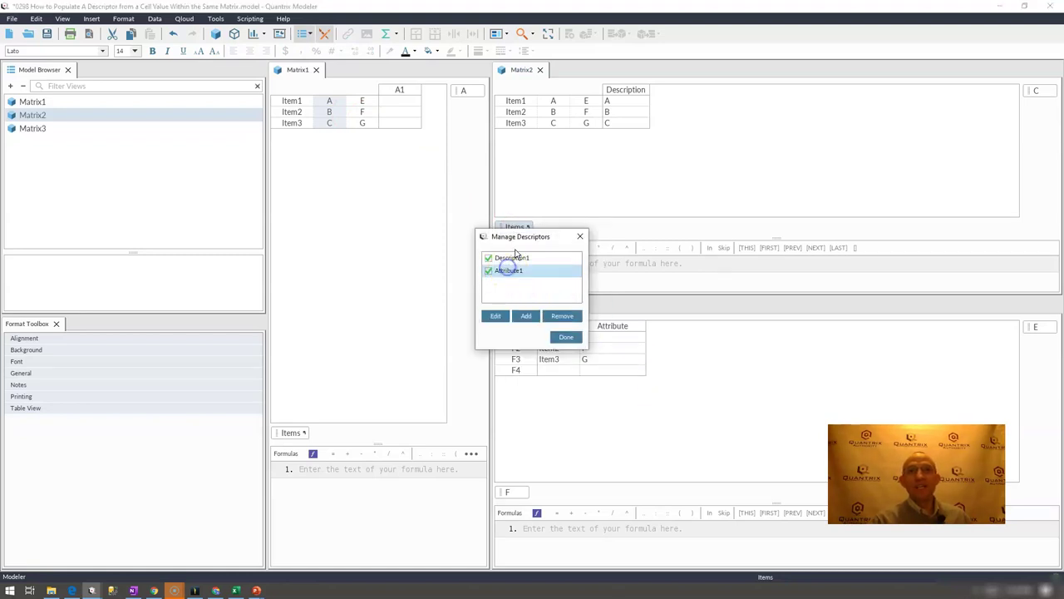
pyautogui.moveTo(523, 239); pyautogui.dragTo(407, 161)
pyautogui.click(364, 240)
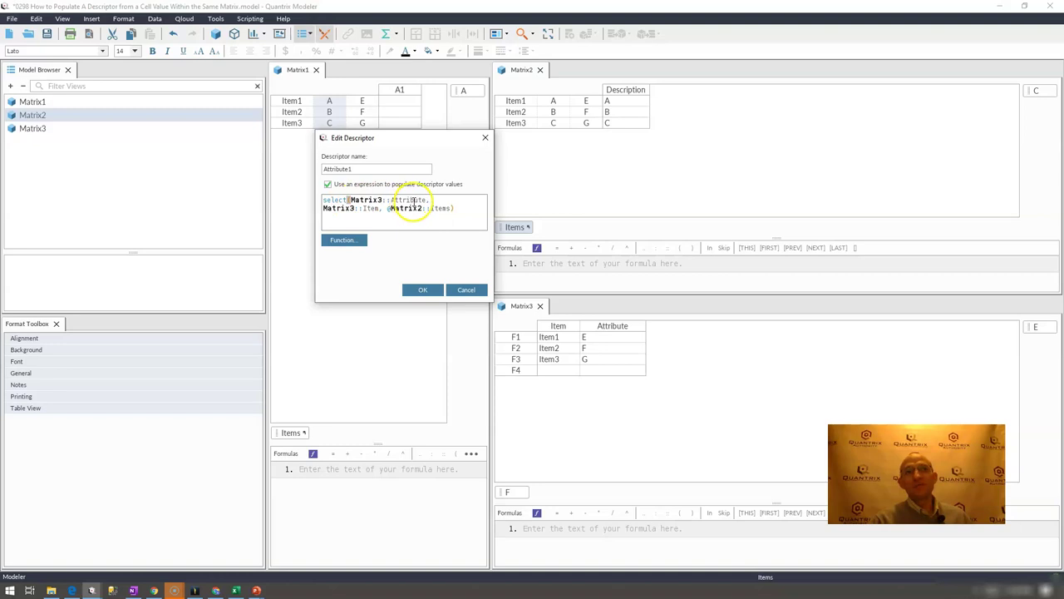
pyautogui.click(386, 207)
pyautogui.press('Delete')
pyautogui.press('Delete')
pyautogui.press('Delete')
pyautogui.press('Delete')
pyautogui.press('Delete')
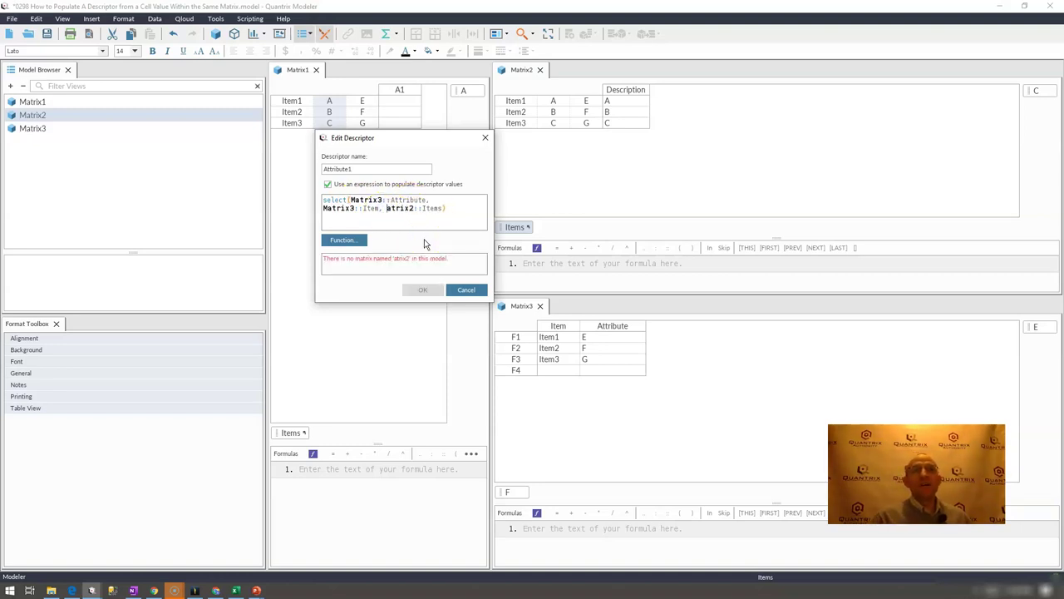
pyautogui.press('Delete')
pyautogui.press('Delete')
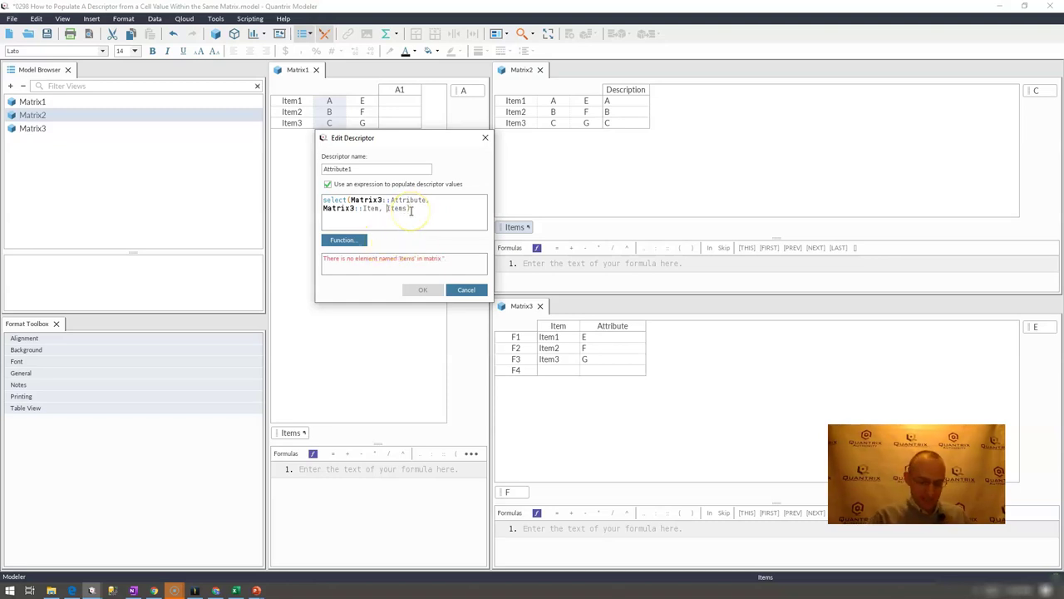
pyautogui.write('@')
pyautogui.click(382, 224)
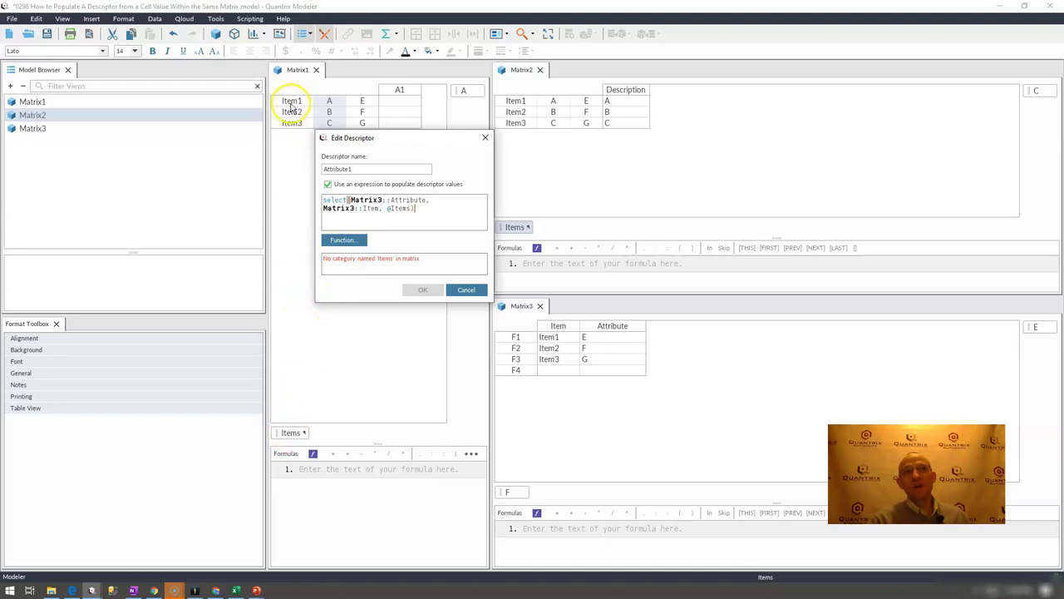
pyautogui.click(389, 207)
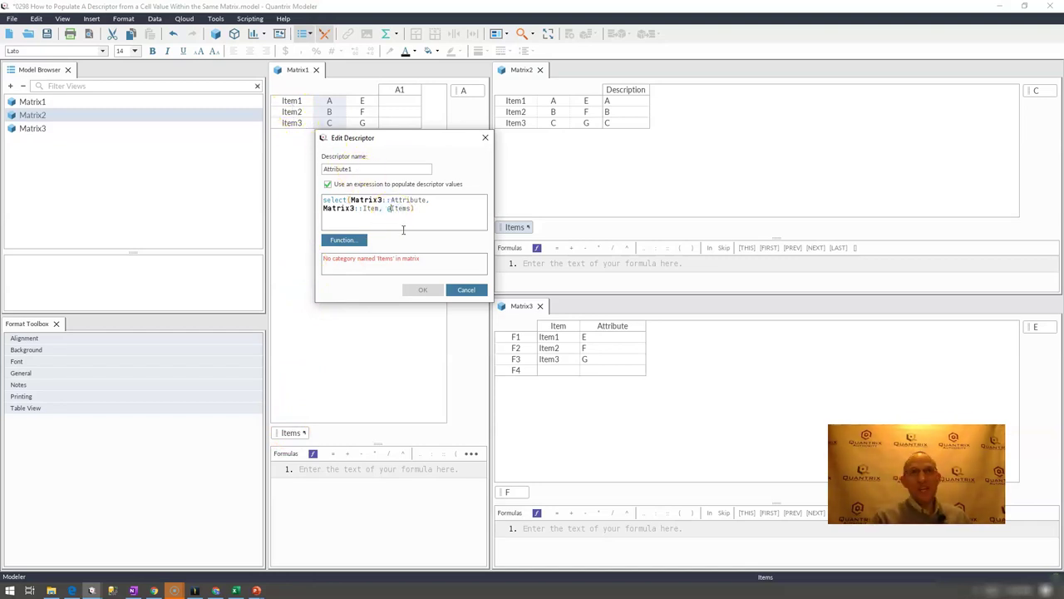
pyautogui.write('Matrix')
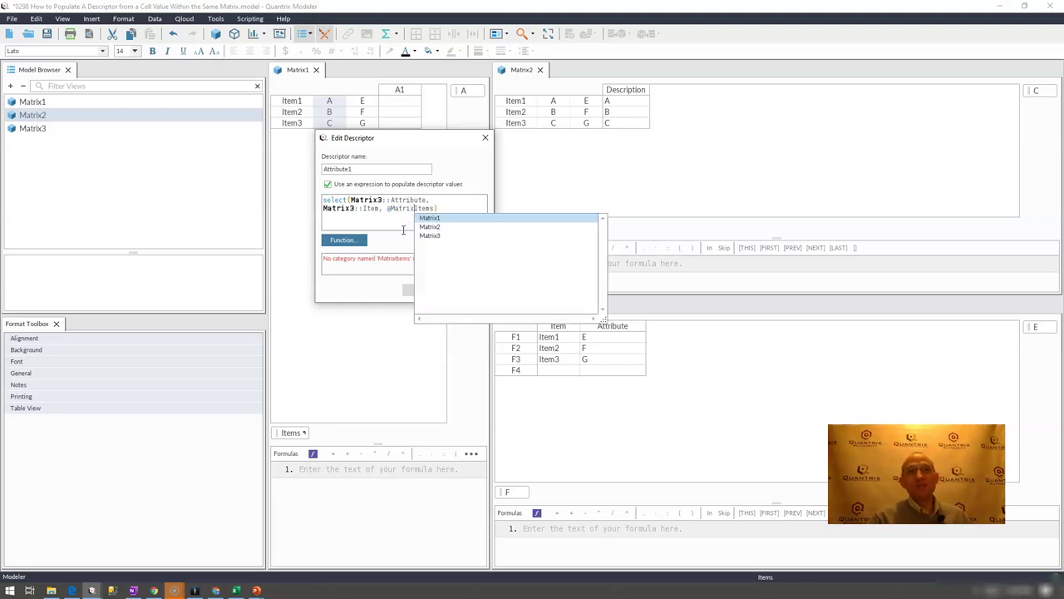
pyautogui.write('2')
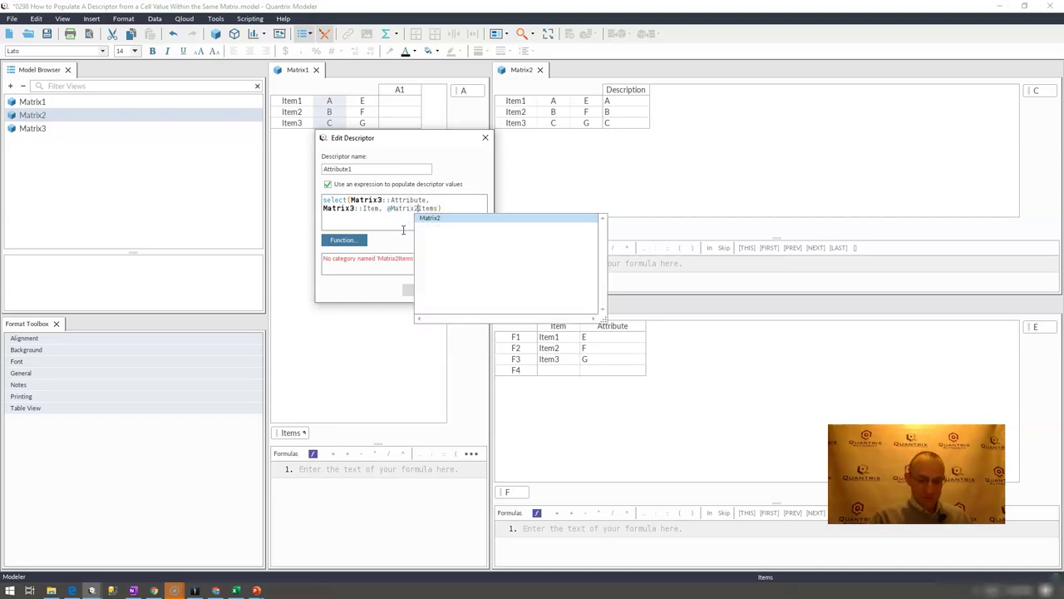
pyautogui.write('::')
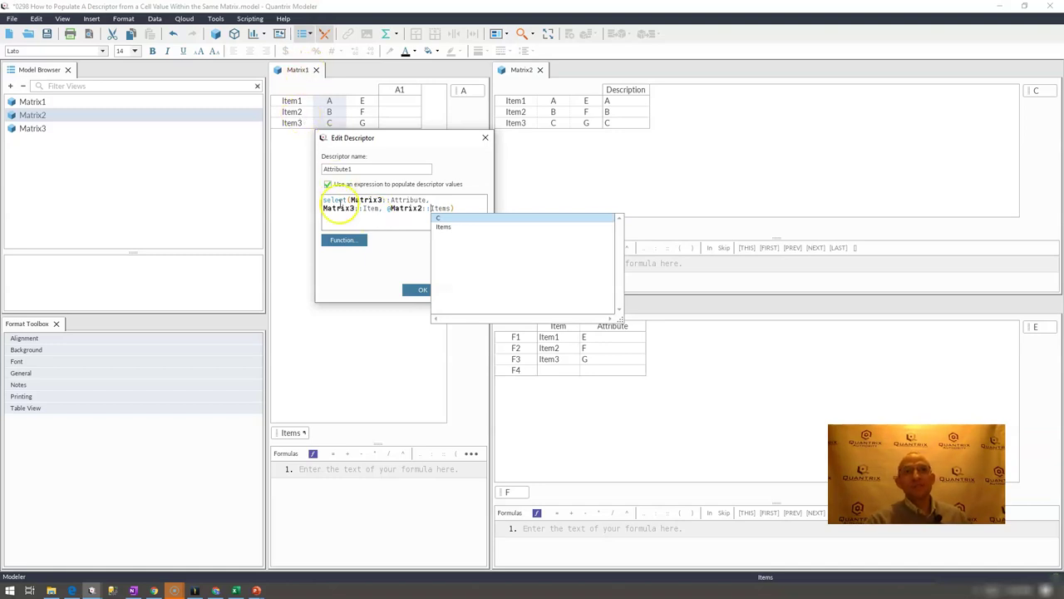
pyautogui.click(422, 208)
pyautogui.press('BackSpace')
pyautogui.write('1')
pyautogui.click(423, 289)
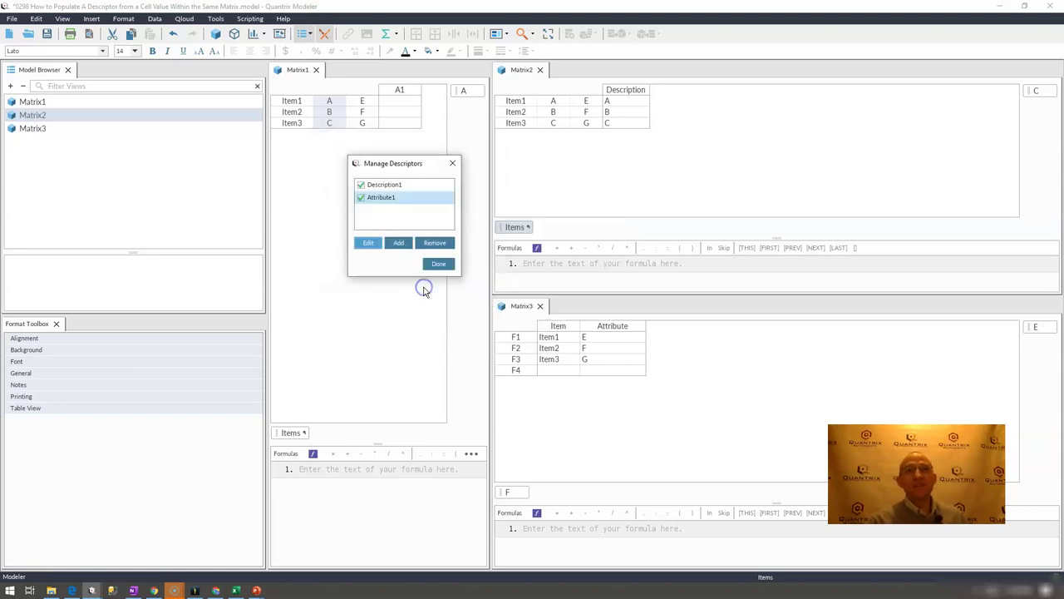
# Close the descriptor manager, returning to the model.
pyautogui.click(441, 264)
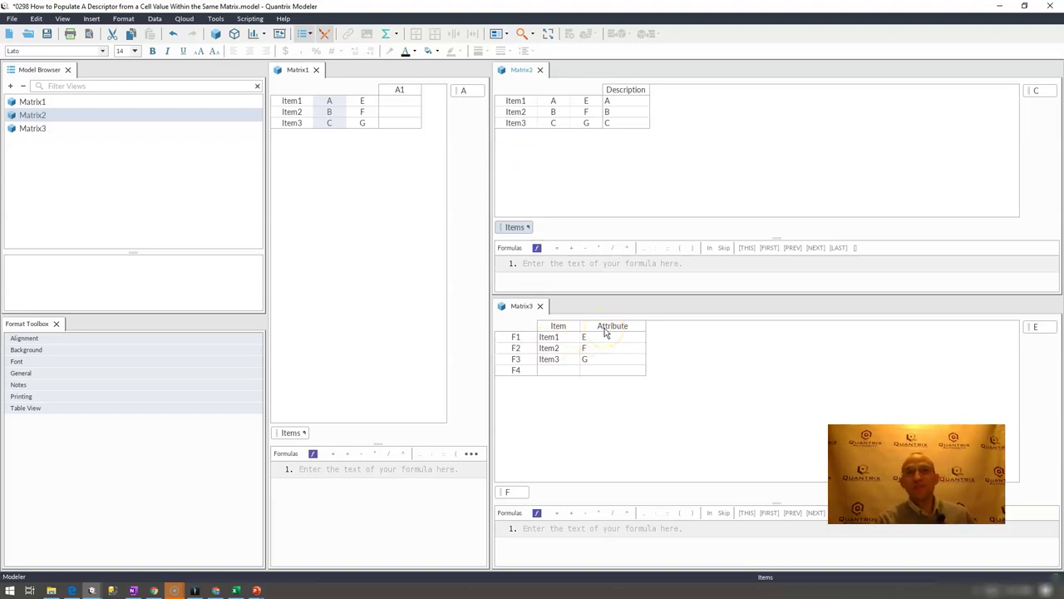
pyautogui.click(532, 305)
pyautogui.click(529, 254)
# Reopen Items' descriptor manager, cancel a new descriptor, and close it, keeping Description1 and Attribute1.
pyautogui.rightClick(517, 230)
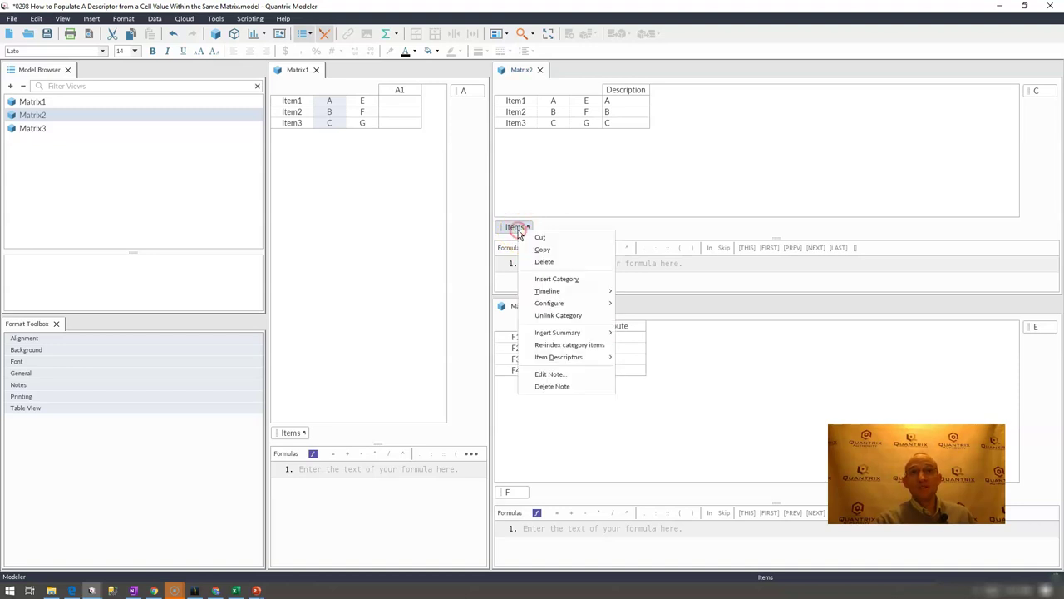
pyautogui.moveTo(550, 360)
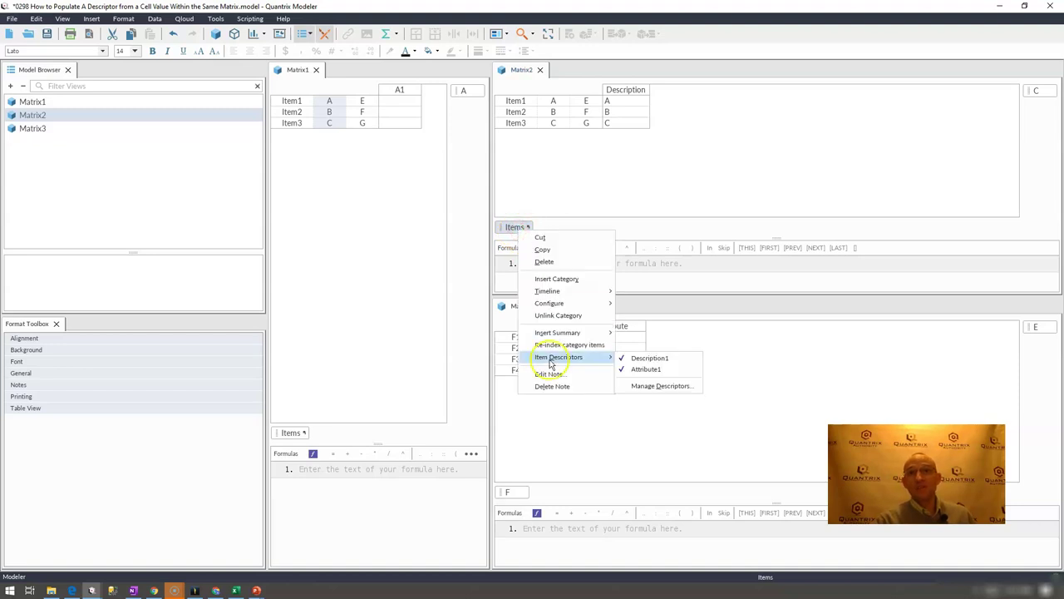
pyautogui.click(646, 386)
pyautogui.click(526, 314)
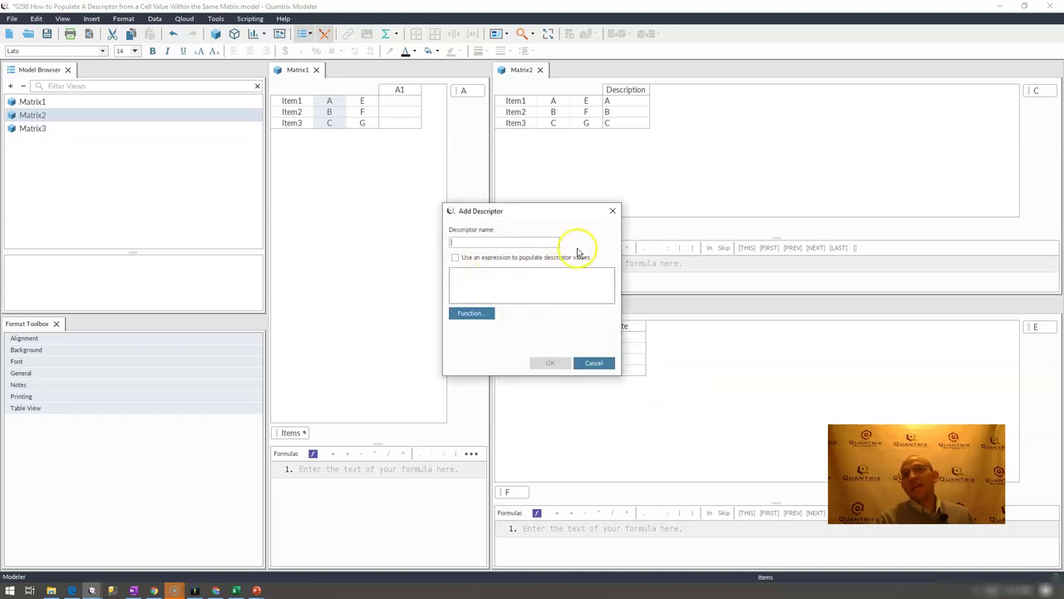
pyautogui.click(611, 211)
pyautogui.click(568, 337)
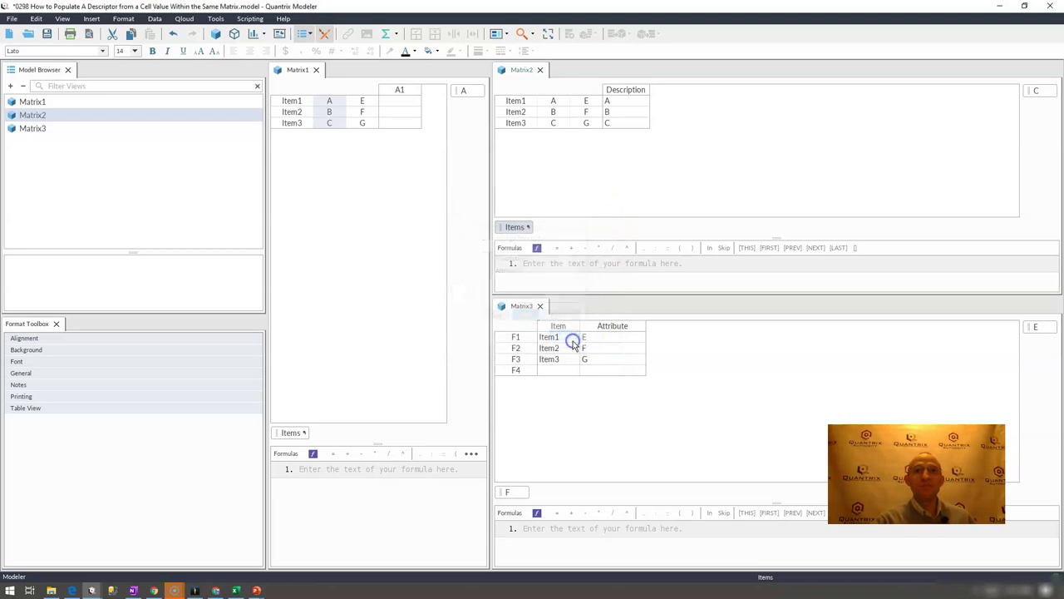